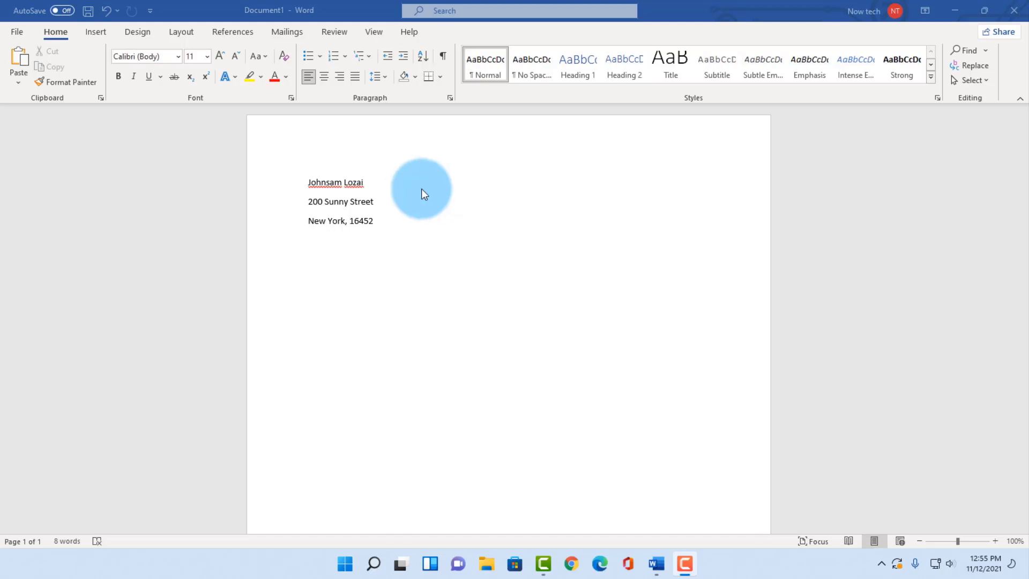
# Add both words of the name on the document's first line to the spelling dictionary
pyautogui.rightClick(328, 183)
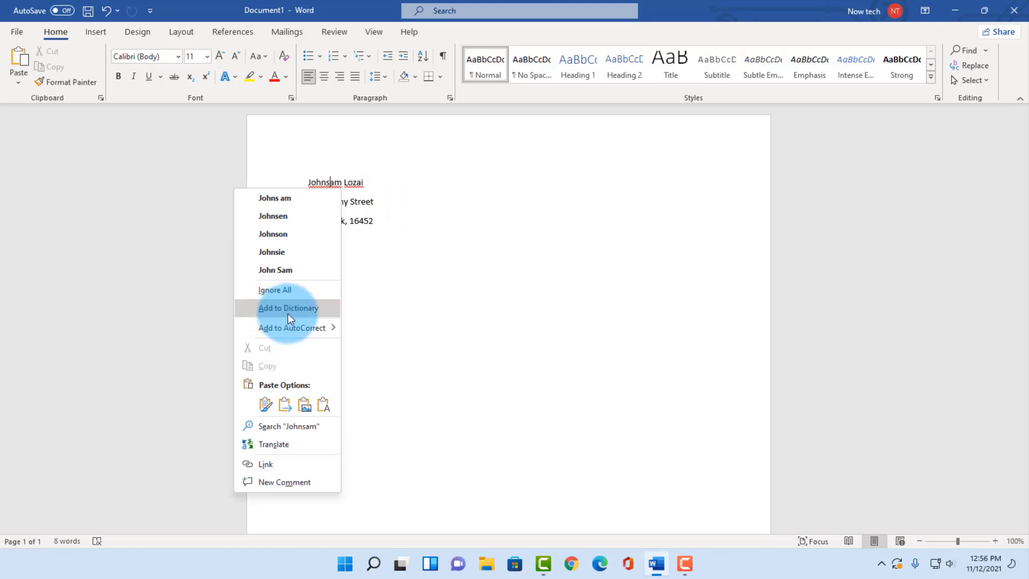
pyautogui.click(288, 314)
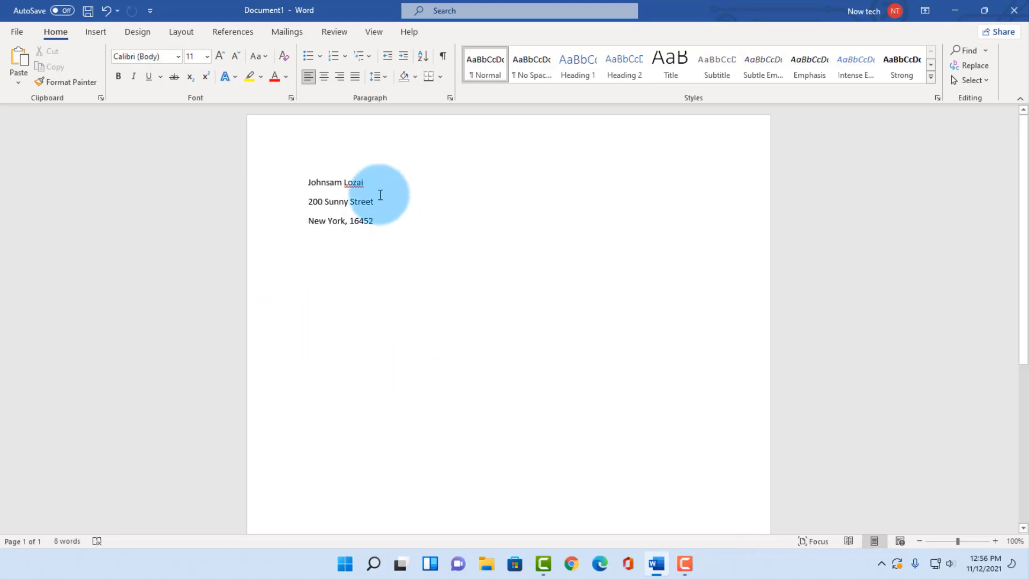
pyautogui.rightClick(359, 184)
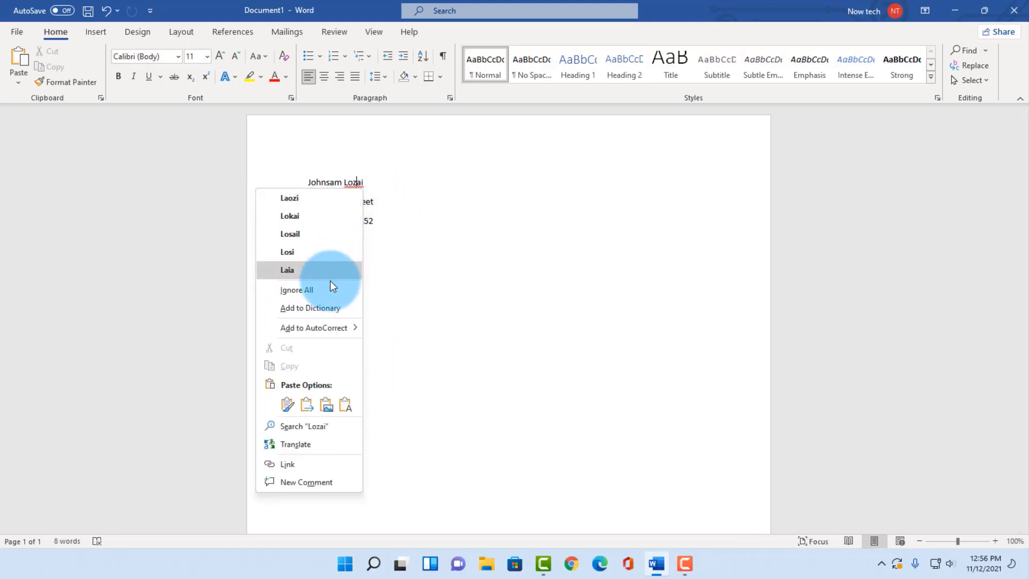
pyautogui.click(330, 308)
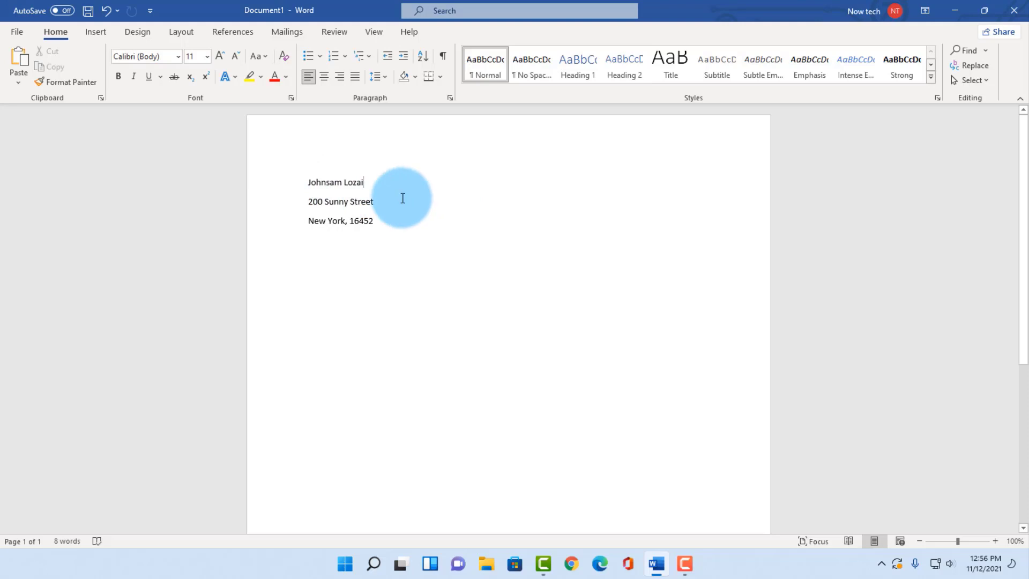
# Open the word list of the RoamingCustom.dic custom dictionary from the proofing options and select its first entry
pyautogui.click(16, 32)
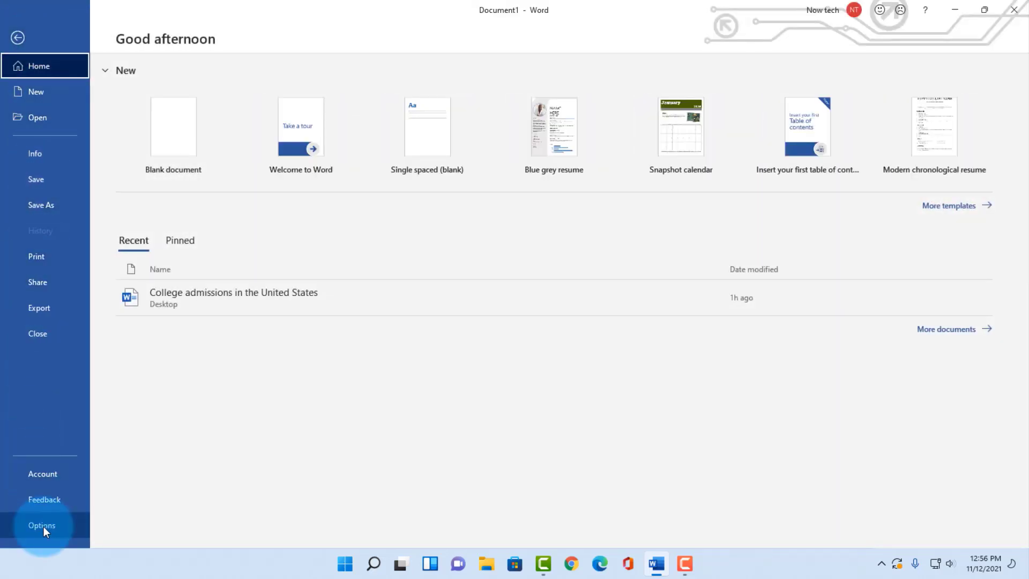
pyautogui.press('Escape')
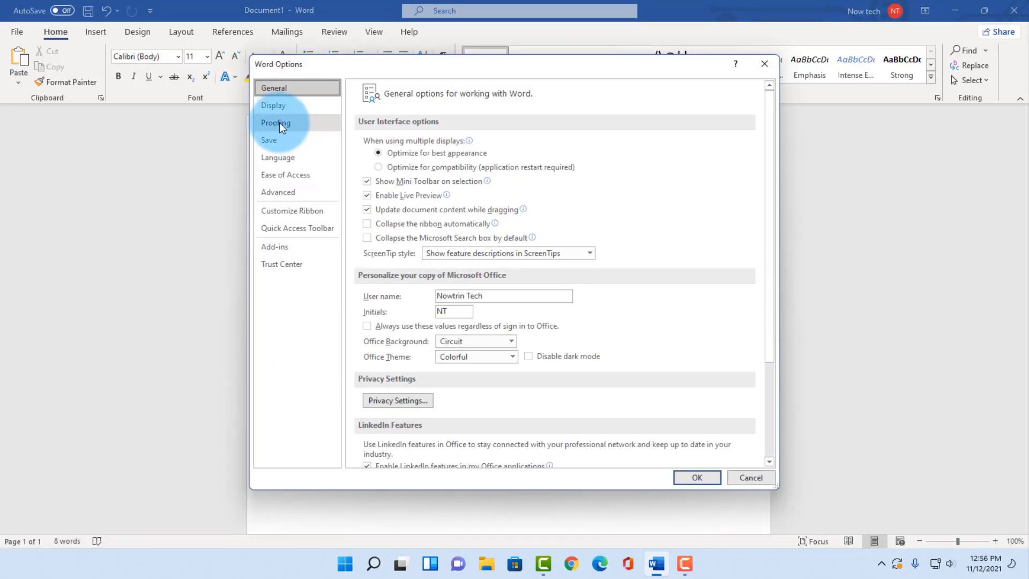
pyautogui.click(279, 122)
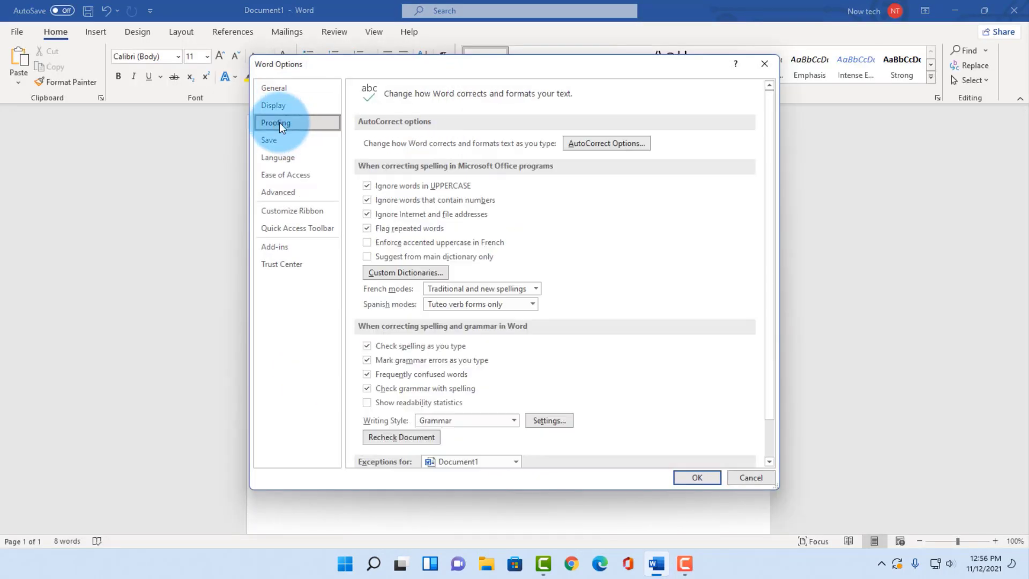
pyautogui.click(403, 271)
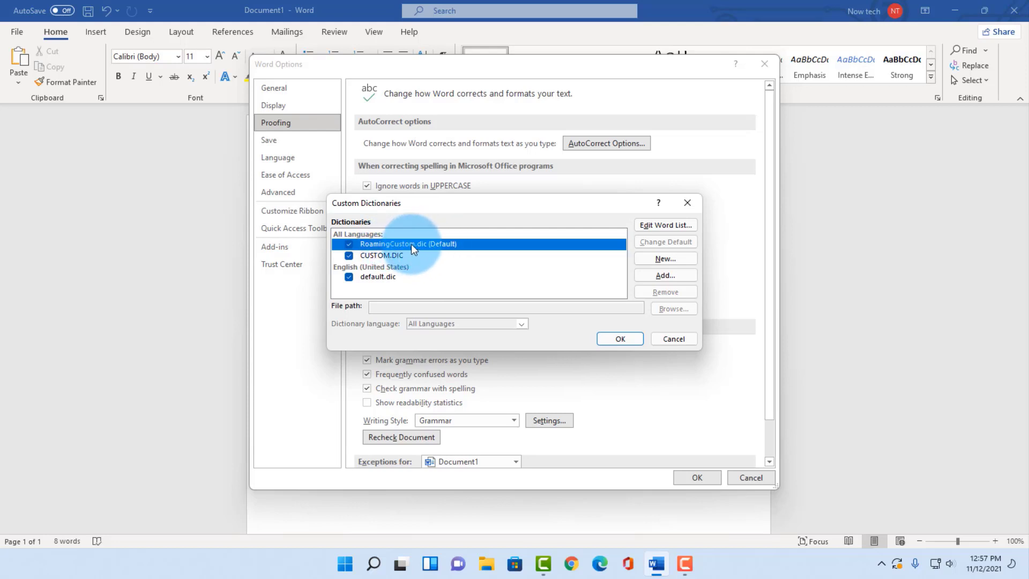
pyautogui.click(658, 225)
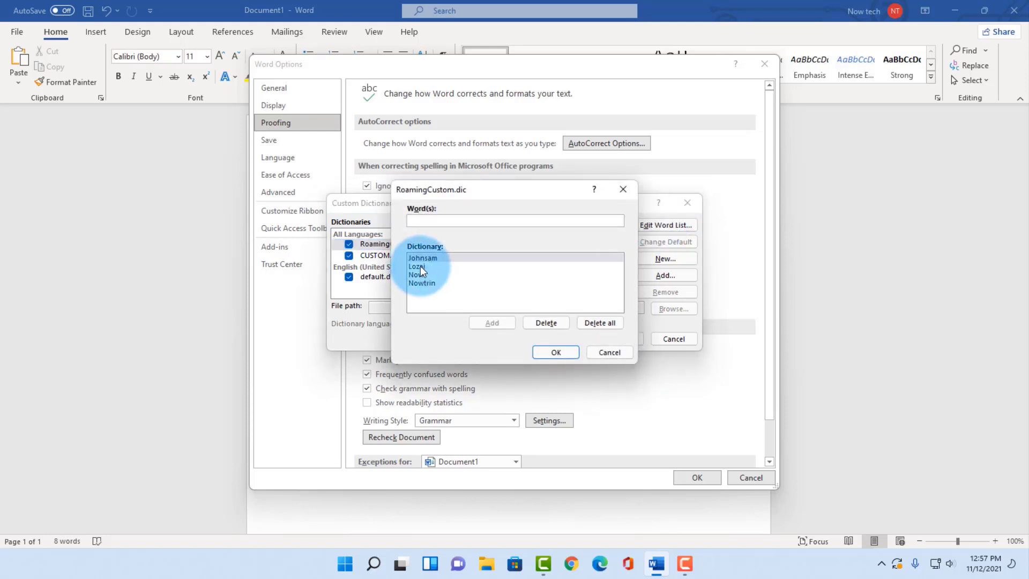
pyautogui.click(421, 258)
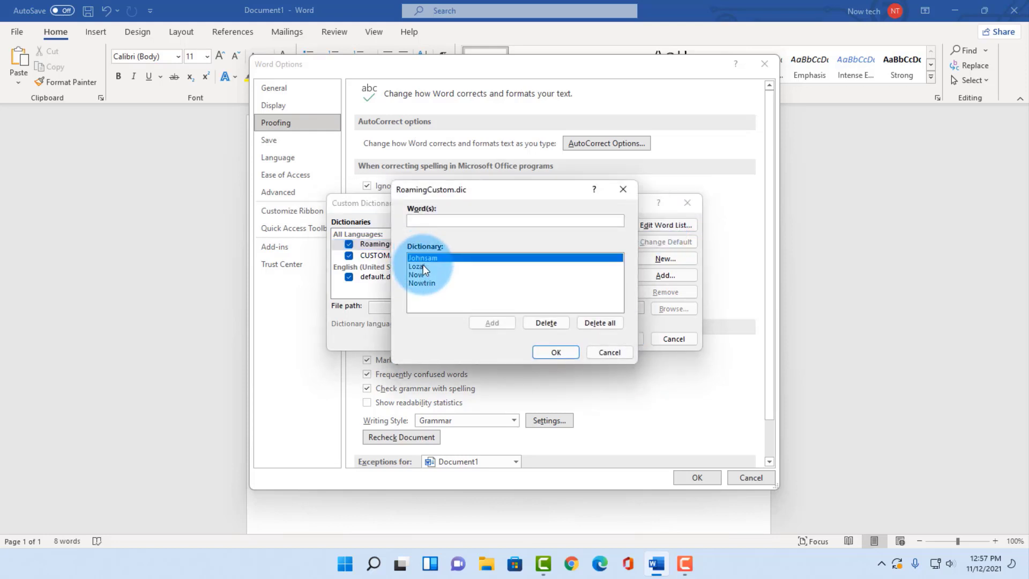
# Try adding the word "samw" to the RoamingCustom.dic word list, then cancel out of the word list
pyautogui.click(458, 220)
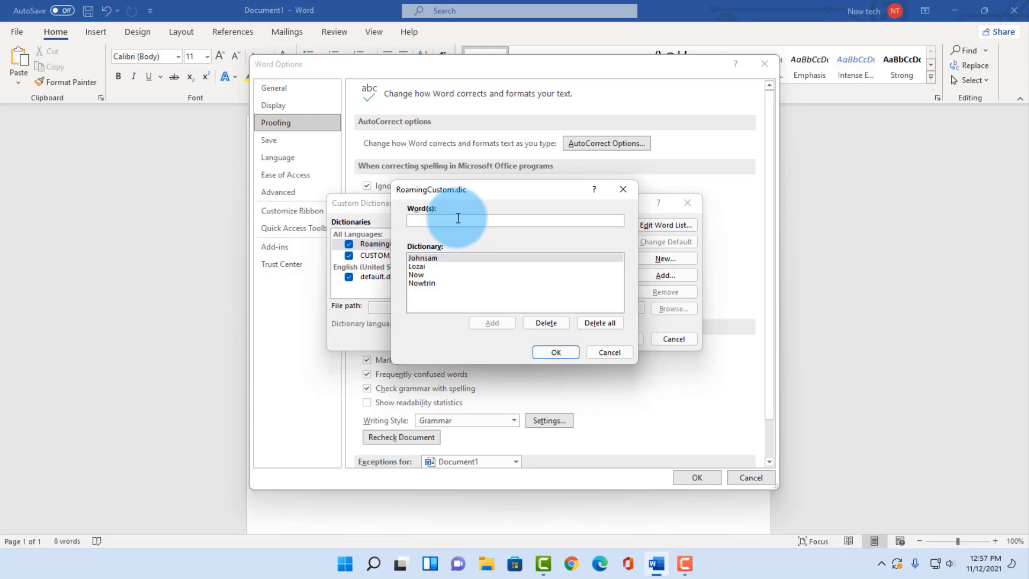
pyautogui.write('samw')
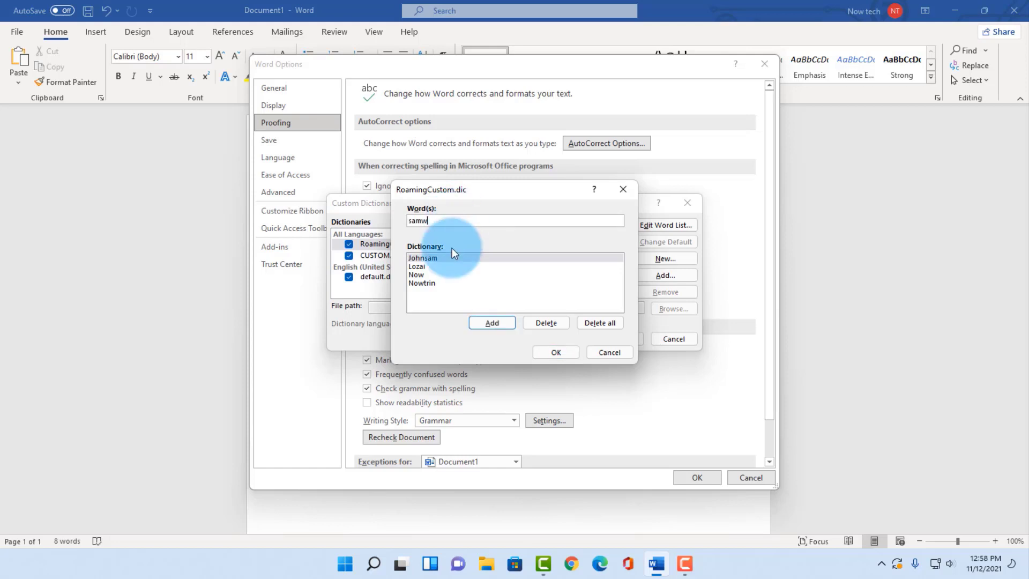
pyautogui.click(495, 321)
pyautogui.click(428, 266)
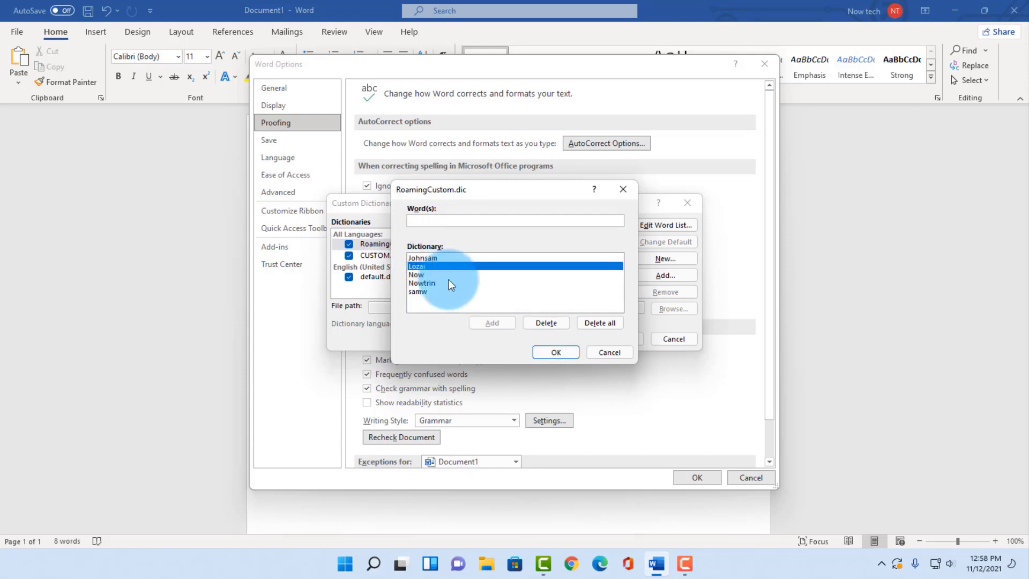
pyautogui.click(421, 275)
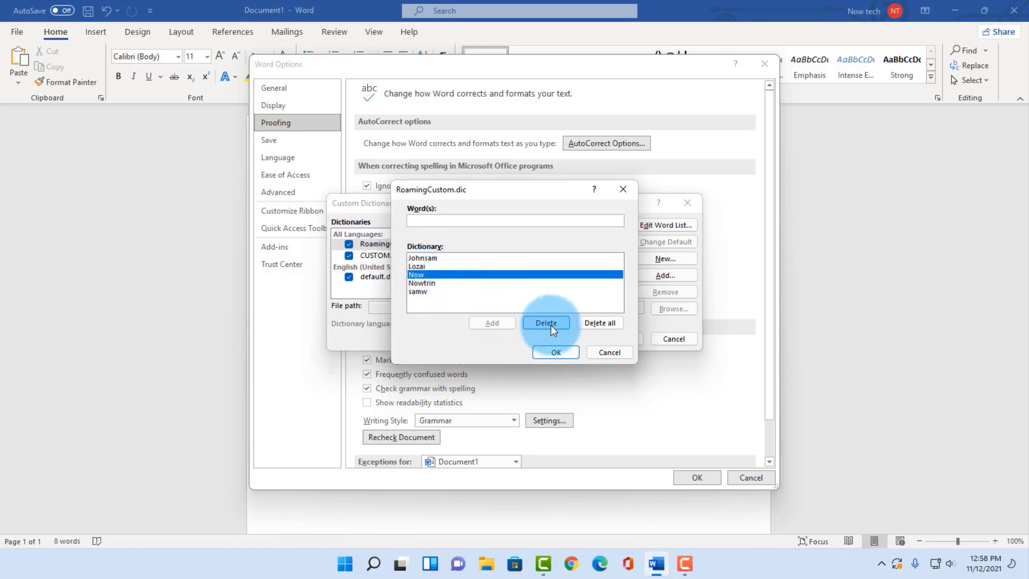
pyautogui.click(608, 355)
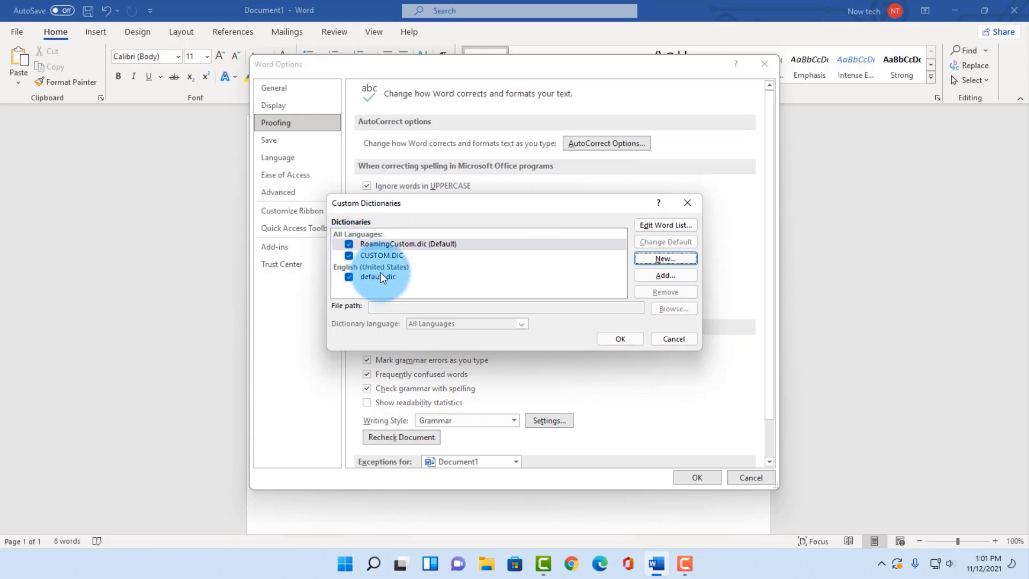
# Create a new custom dictionary file named "Custom-a" in the UProof folder
pyautogui.click(670, 258)
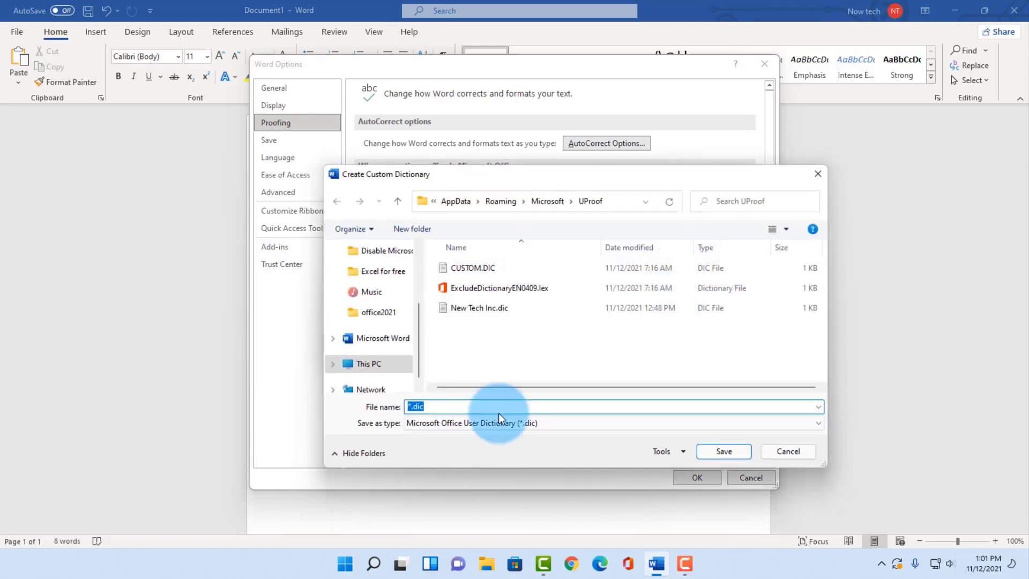
pyautogui.write('C')
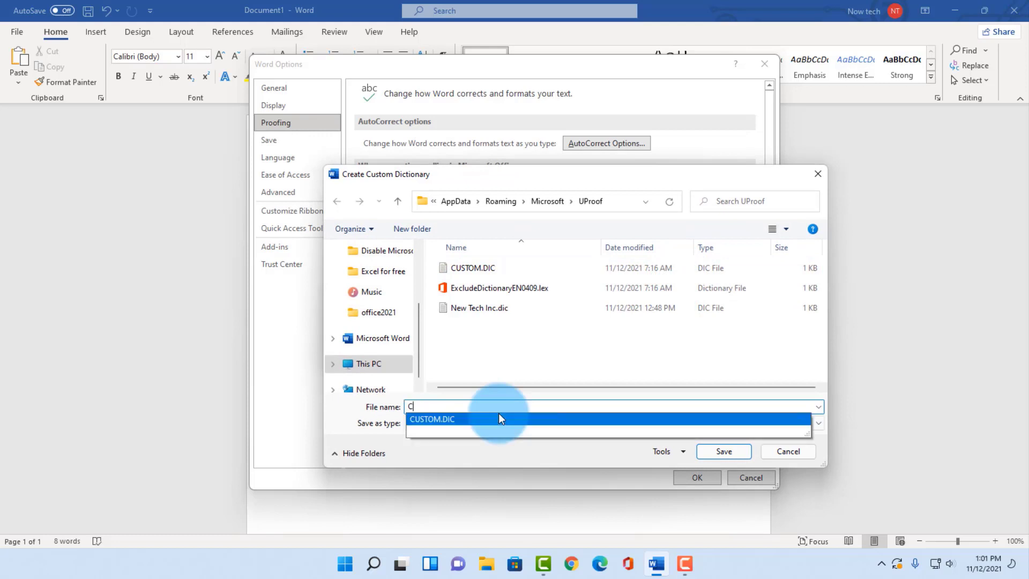
pyautogui.write('ustom')
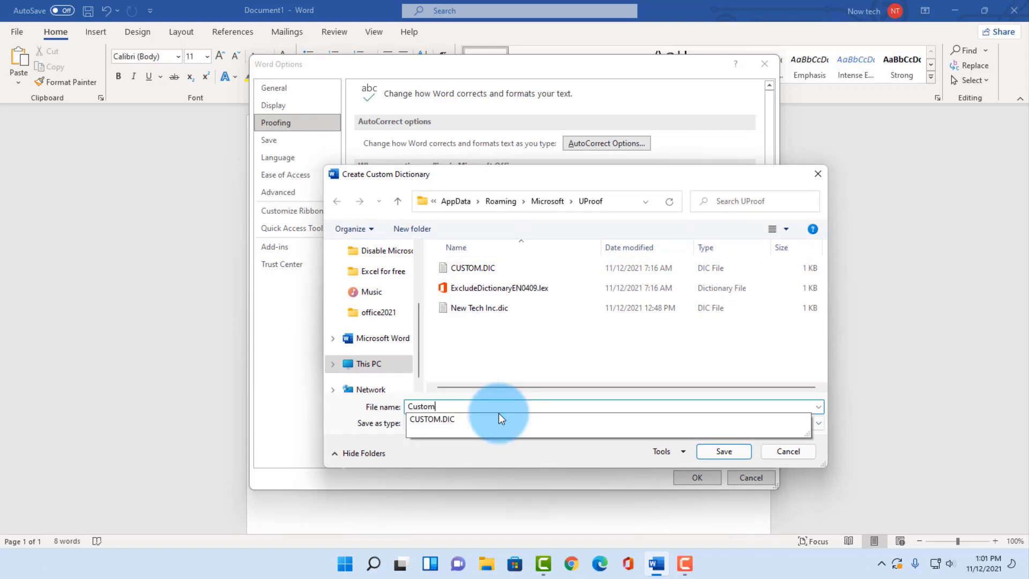
pyautogui.write('-a')
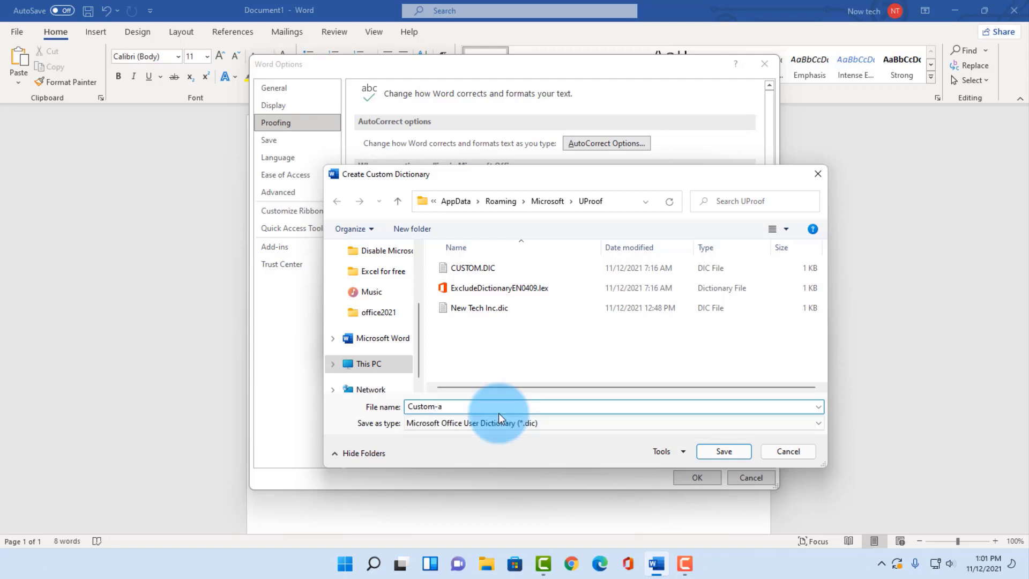
pyautogui.click(705, 451)
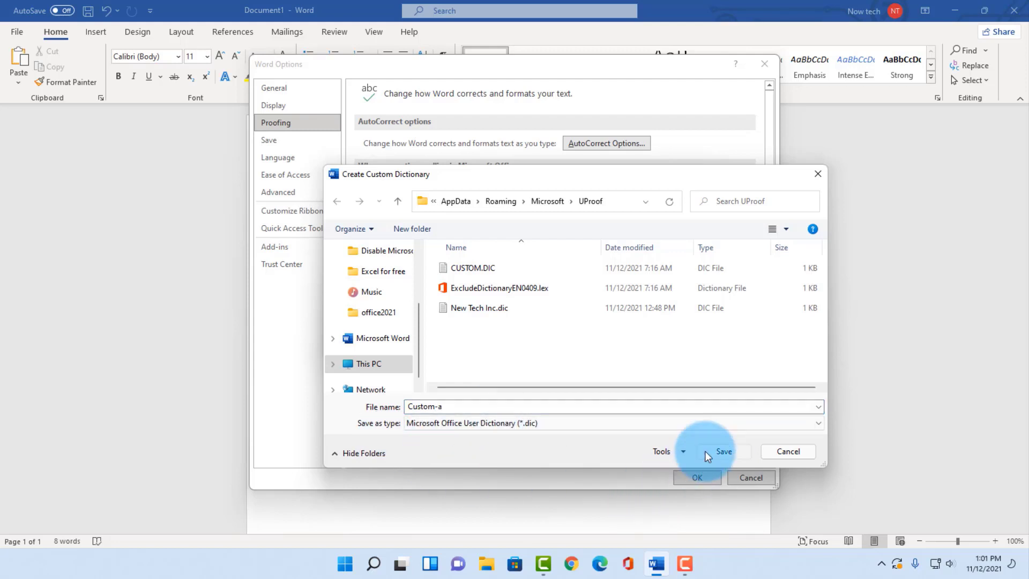
# View the word list of the Custom-a.dic dictionary and close it without adding any words
pyautogui.click(426, 268)
pyautogui.click(387, 266)
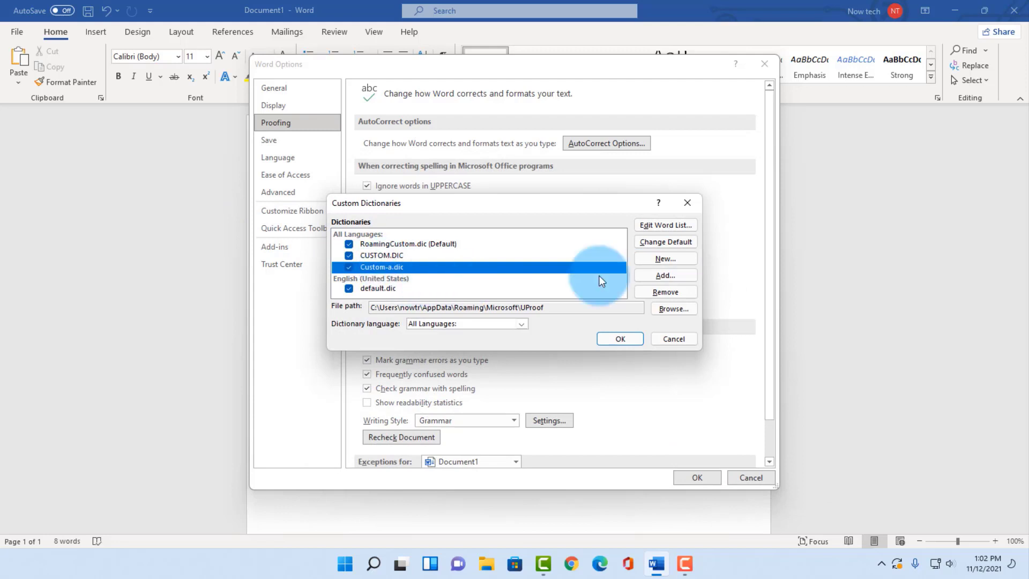
pyautogui.click(662, 224)
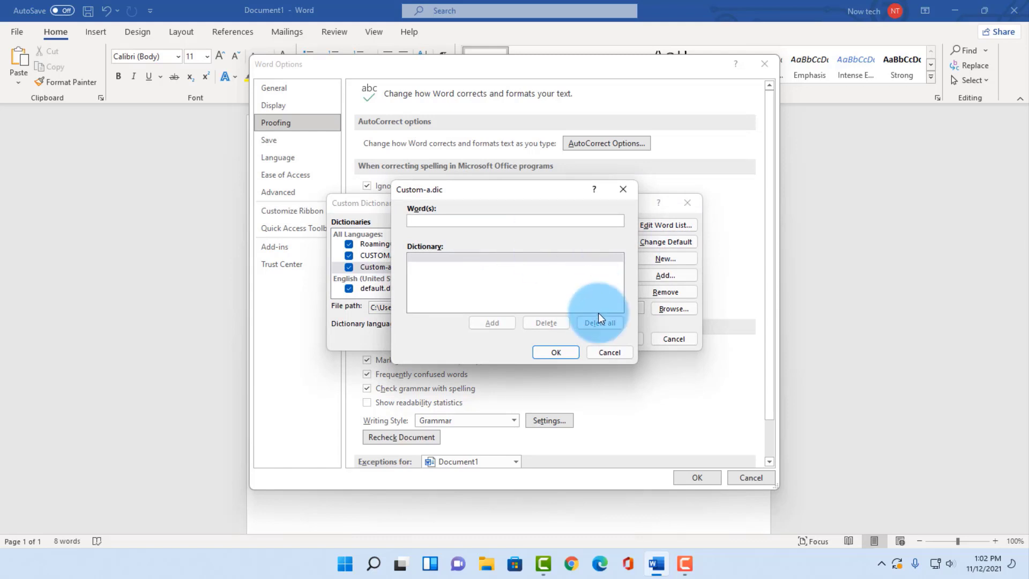
pyautogui.click(606, 352)
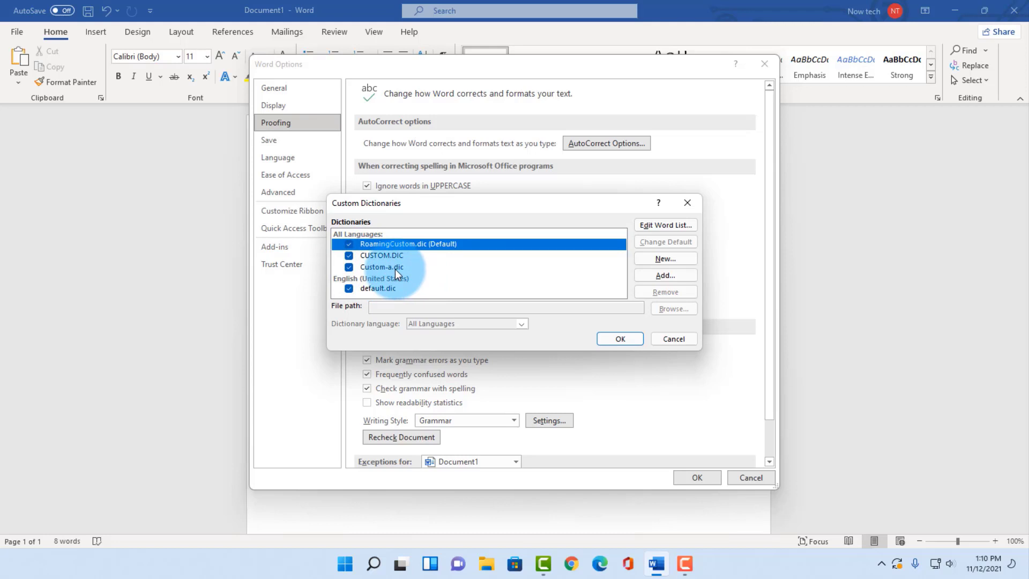
# Copy the folder path where the Custom-a.dic dictionary is stored
pyautogui.click(395, 267)
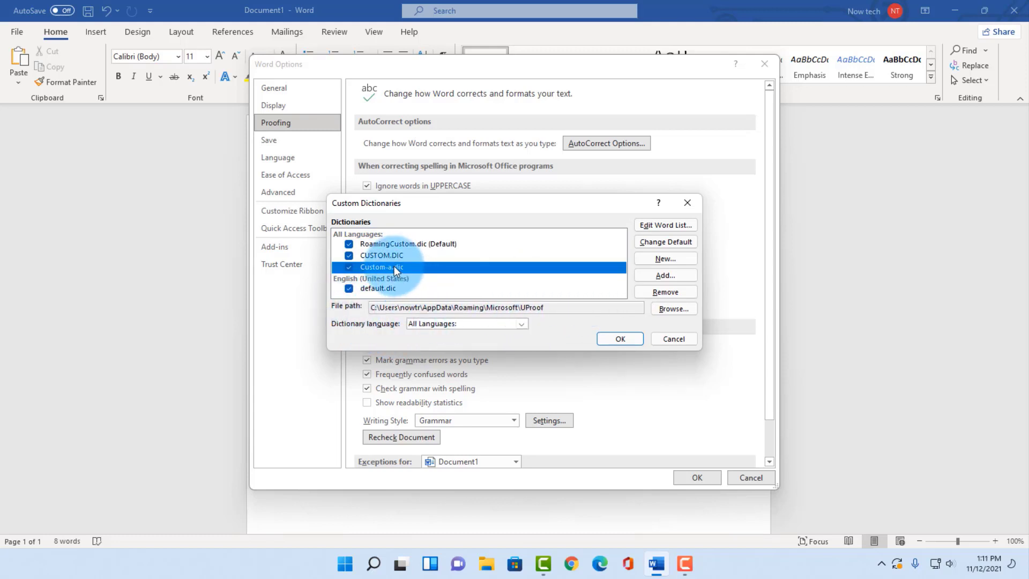
pyautogui.moveTo(550, 313); pyautogui.dragTo(370, 309)
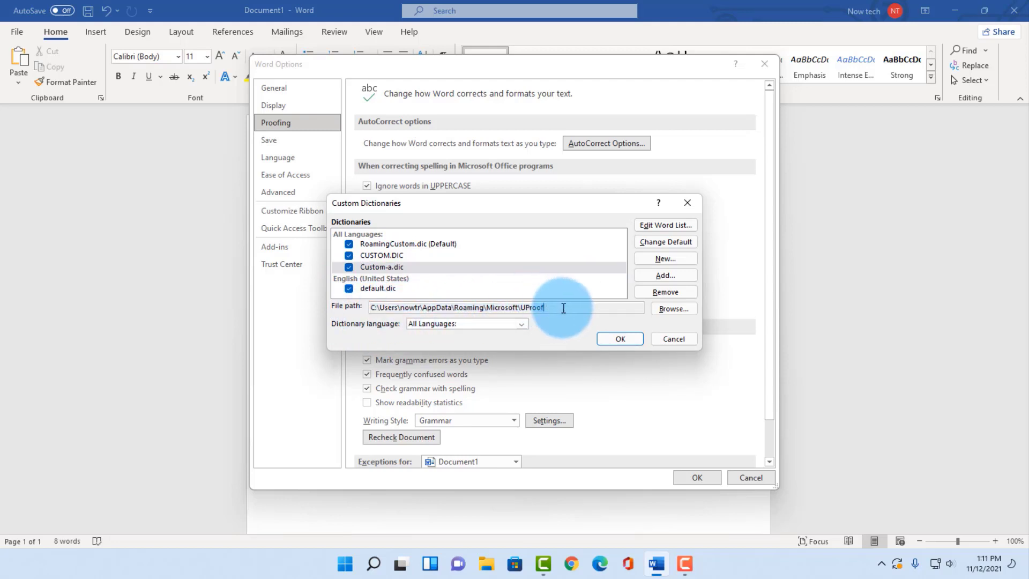
pyautogui.rightClick(454, 308)
pyautogui.click(481, 331)
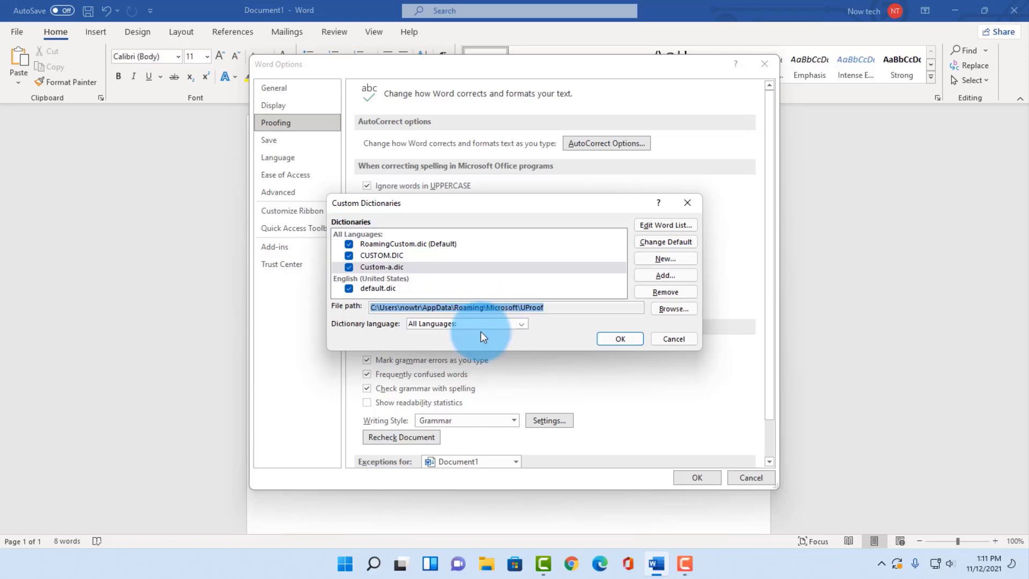
# Switch to File Explorer, go to the copied UProof folder path, and show the extended file options for Custom-a.dic
pyautogui.click(488, 570)
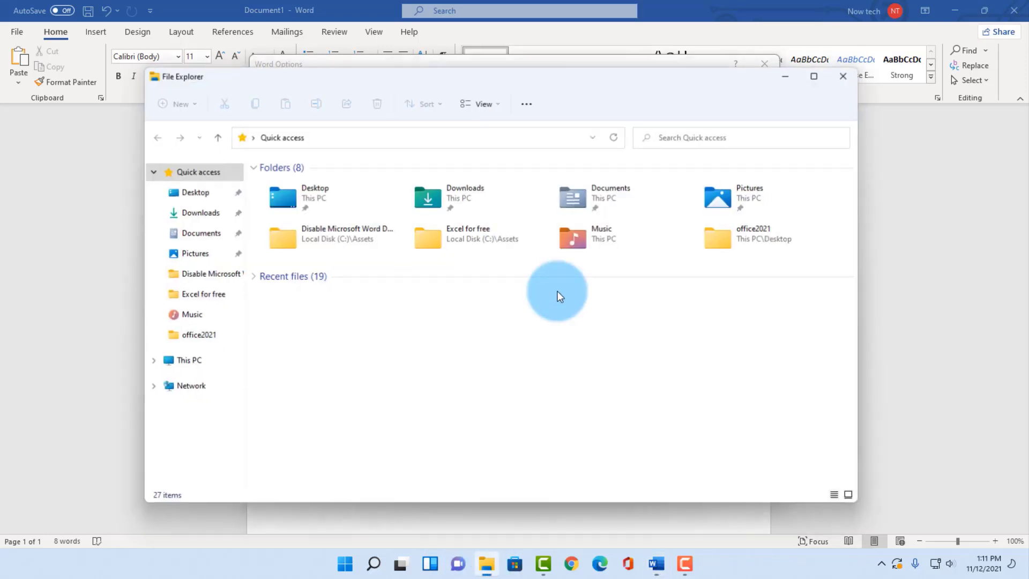
pyautogui.click(257, 135)
pyautogui.rightClick(257, 135)
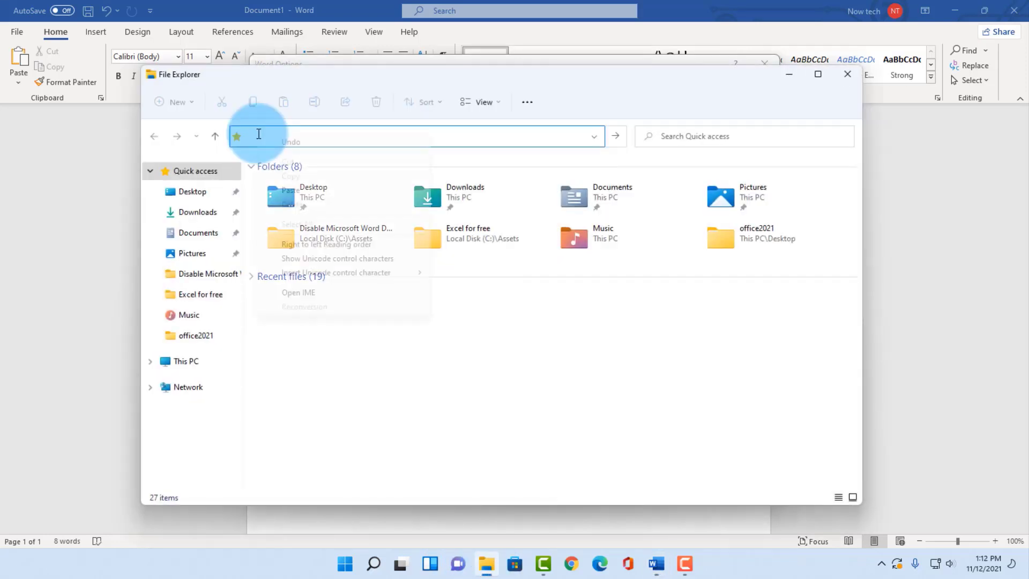
pyautogui.click(291, 191)
pyautogui.press('Return')
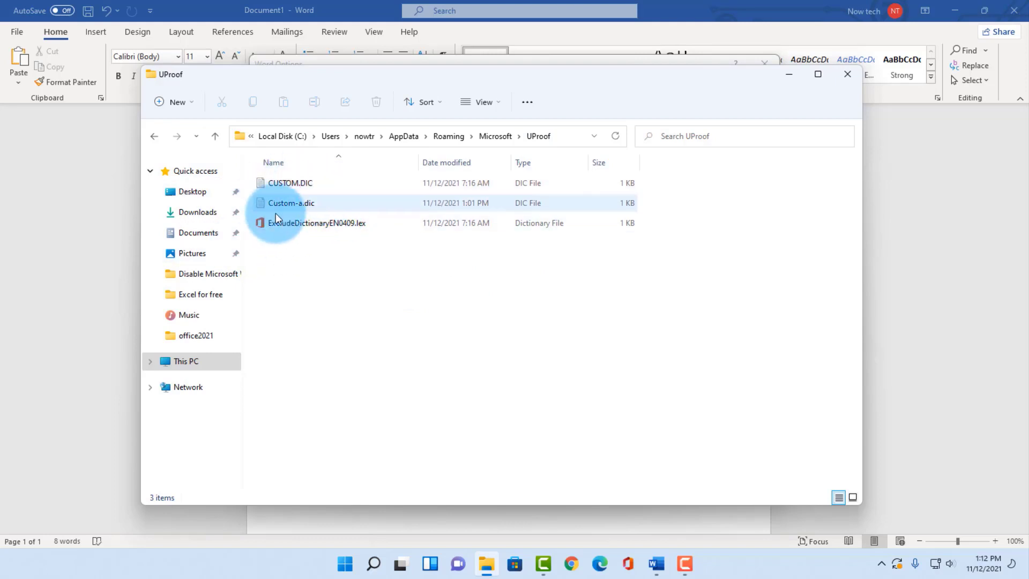
pyautogui.rightClick(284, 202)
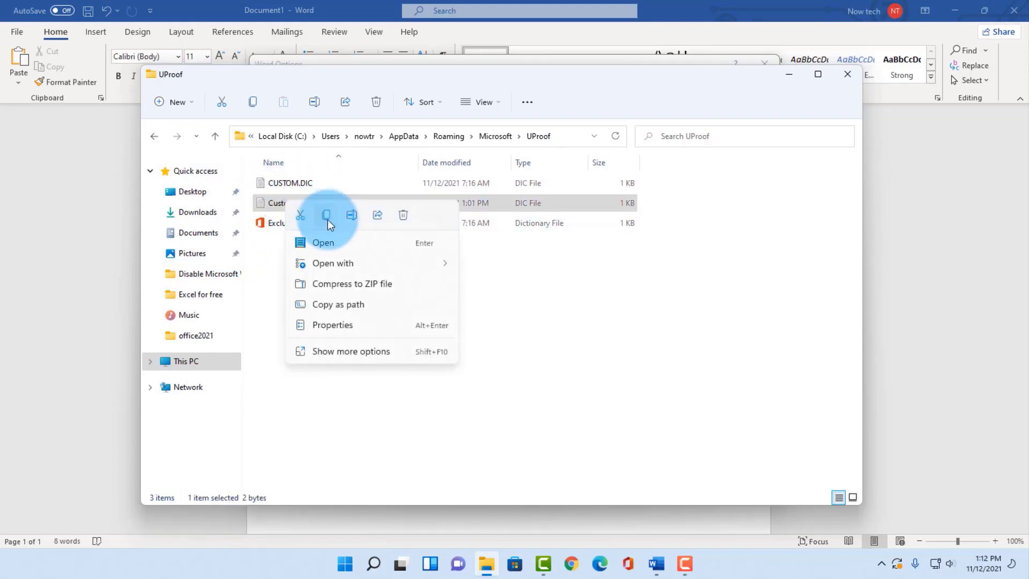
pyautogui.click(339, 347)
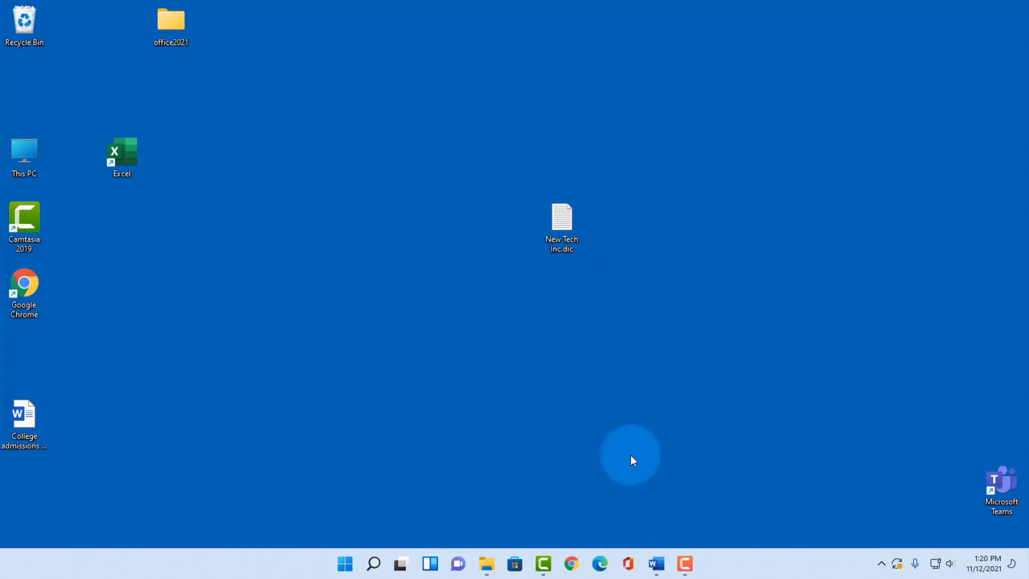
# Switch to Word and open the custom dictionaries list from the proofing options
pyautogui.click(656, 562)
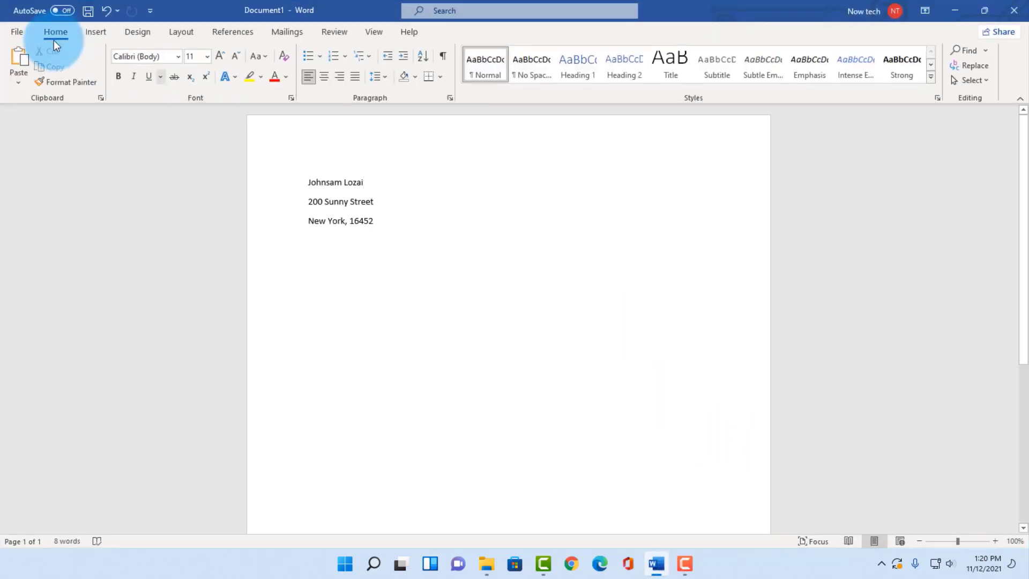
pyautogui.click(17, 33)
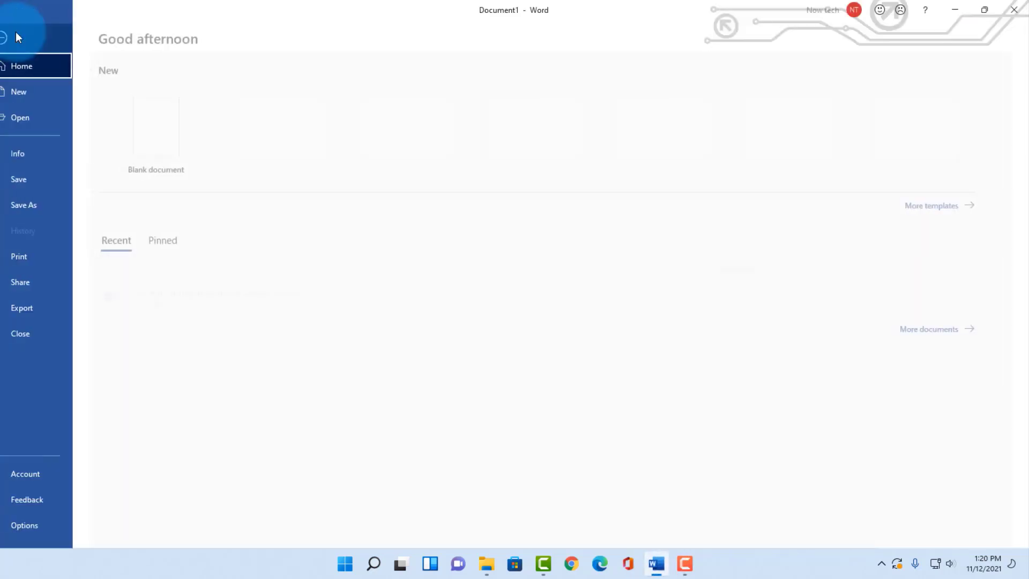
pyautogui.click(49, 524)
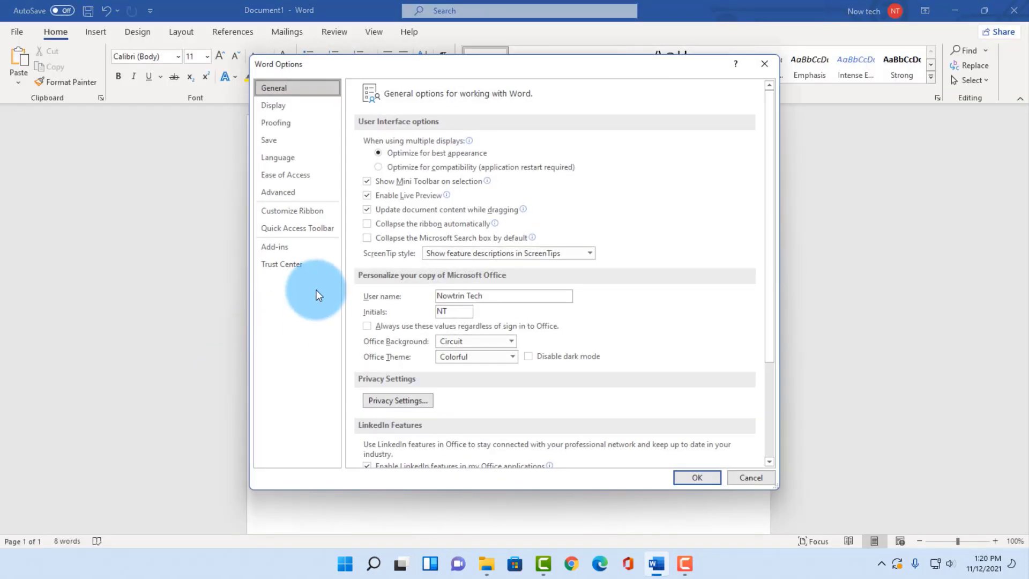
pyautogui.click(278, 124)
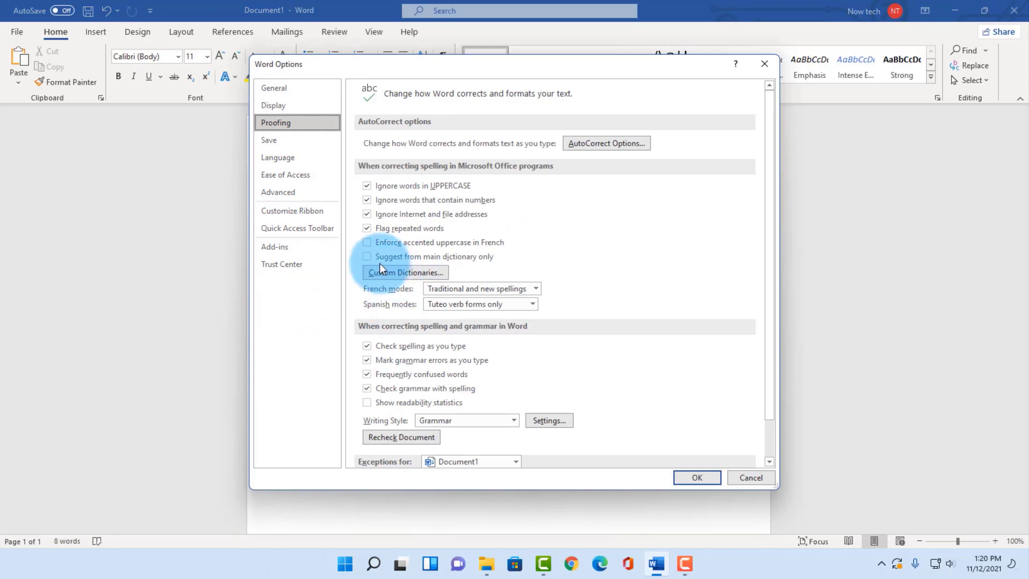
pyautogui.click(389, 274)
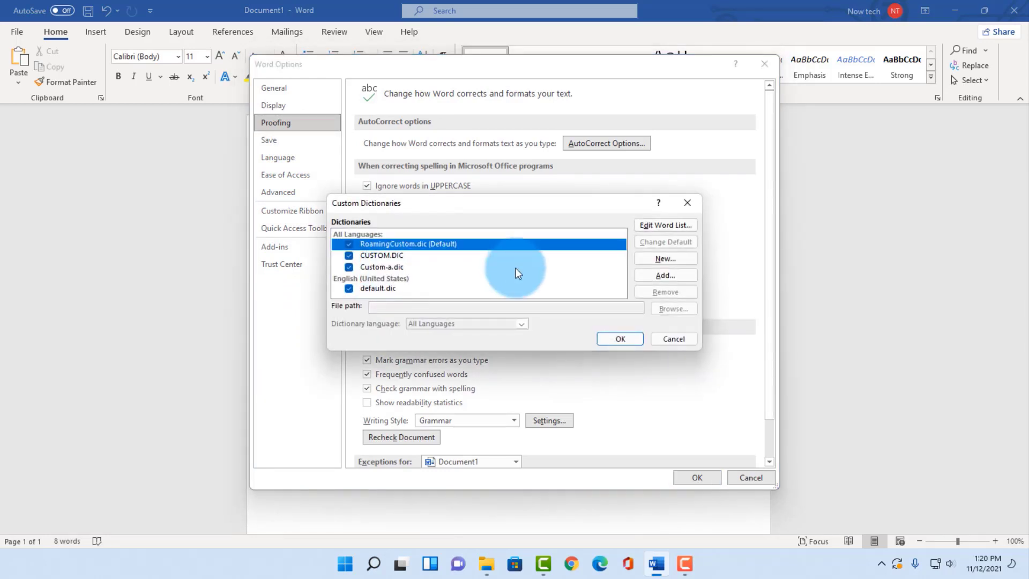
# Copy the file path of the Custom-a.dic dictionary, close the options without changes, and minimize Word
pyautogui.click(394, 267)
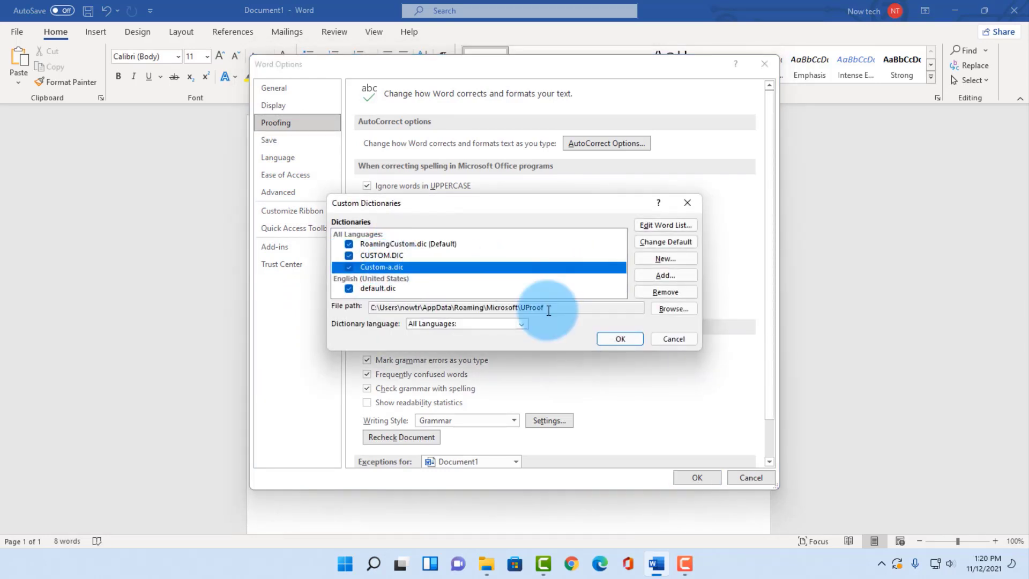
pyautogui.moveTo(543, 307); pyautogui.dragTo(369, 307)
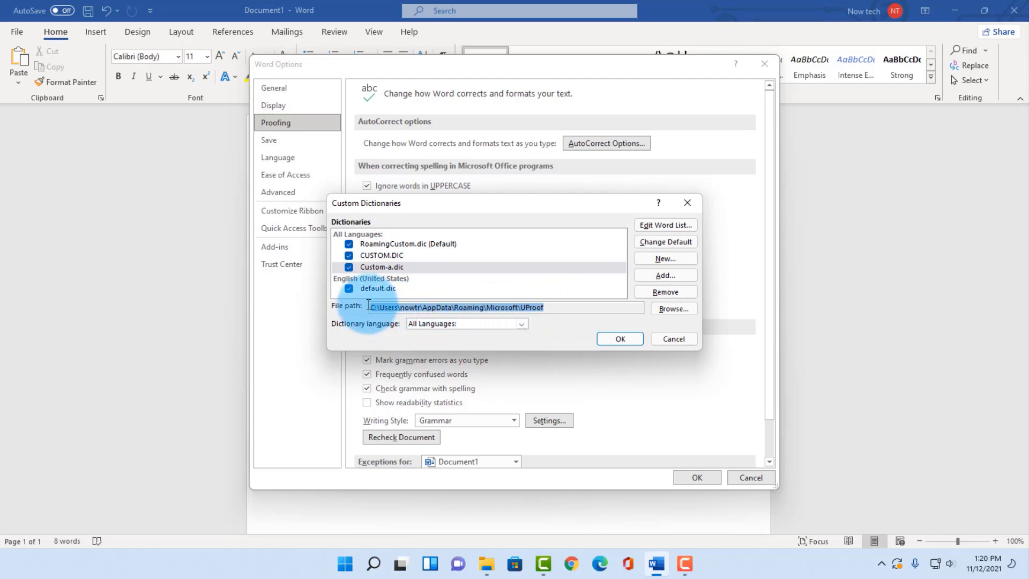
pyautogui.rightClick(437, 309)
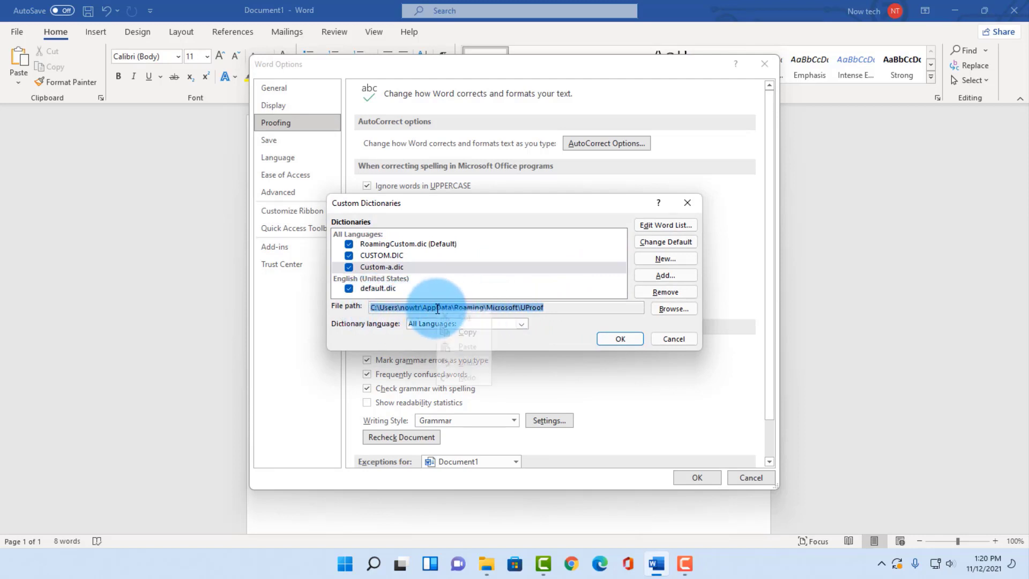
pyautogui.click(458, 331)
pyautogui.click(667, 337)
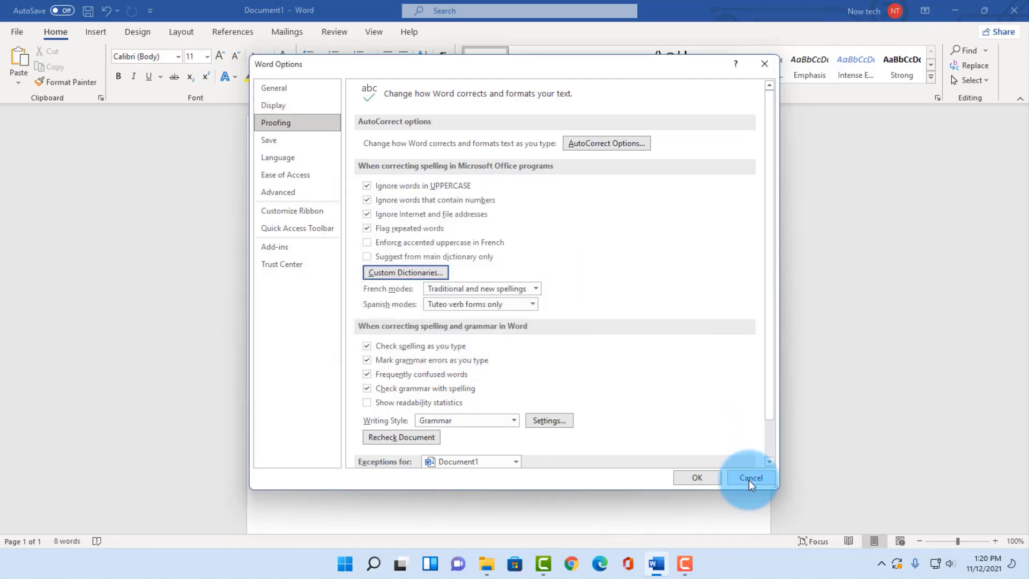
pyautogui.click(751, 478)
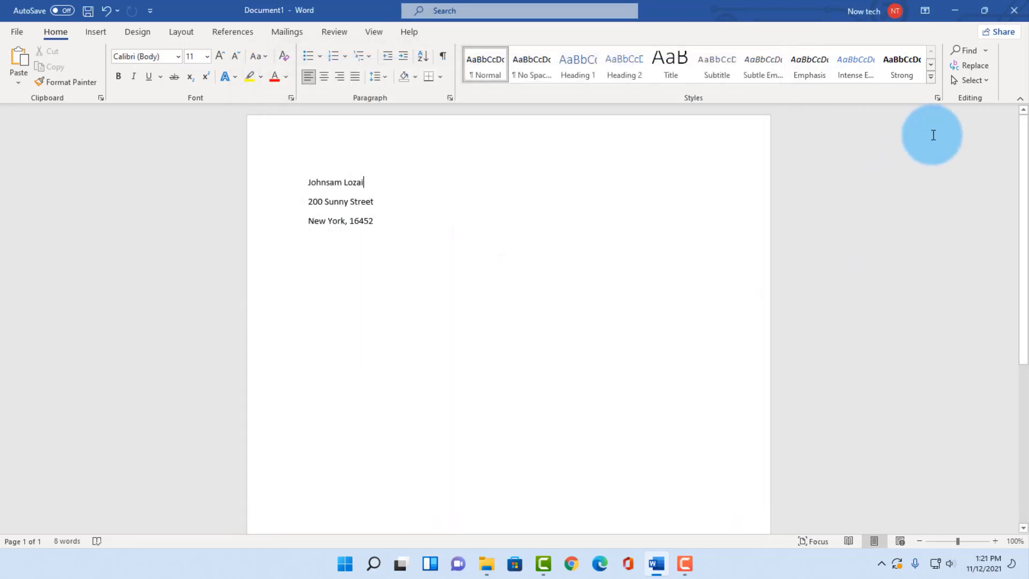
pyautogui.click(956, 11)
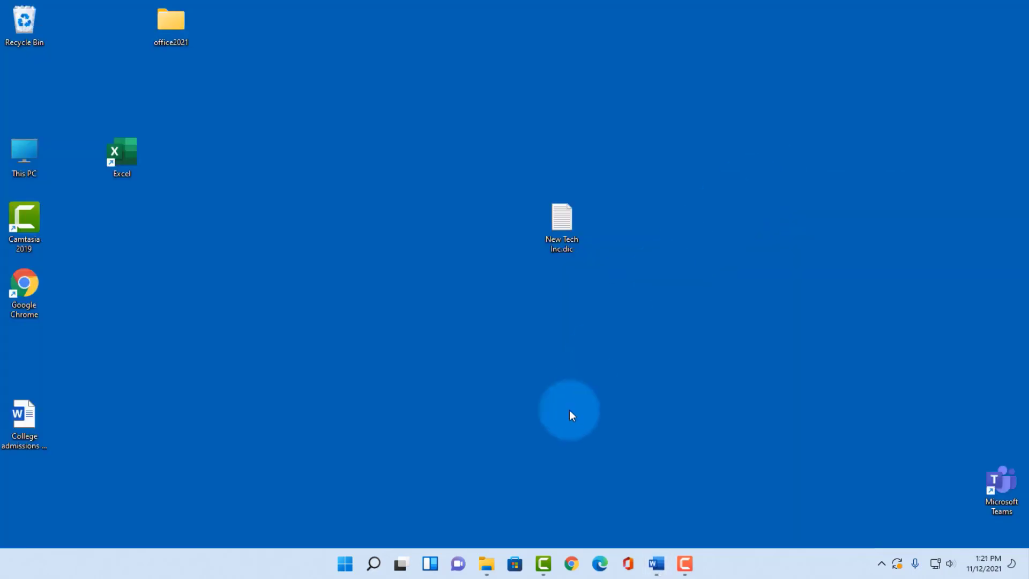
# Switch to File Explorer and go to the copied UProof folder path, keeping the New Tech Inc.dic file on the desktop uncovered
pyautogui.click(488, 571)
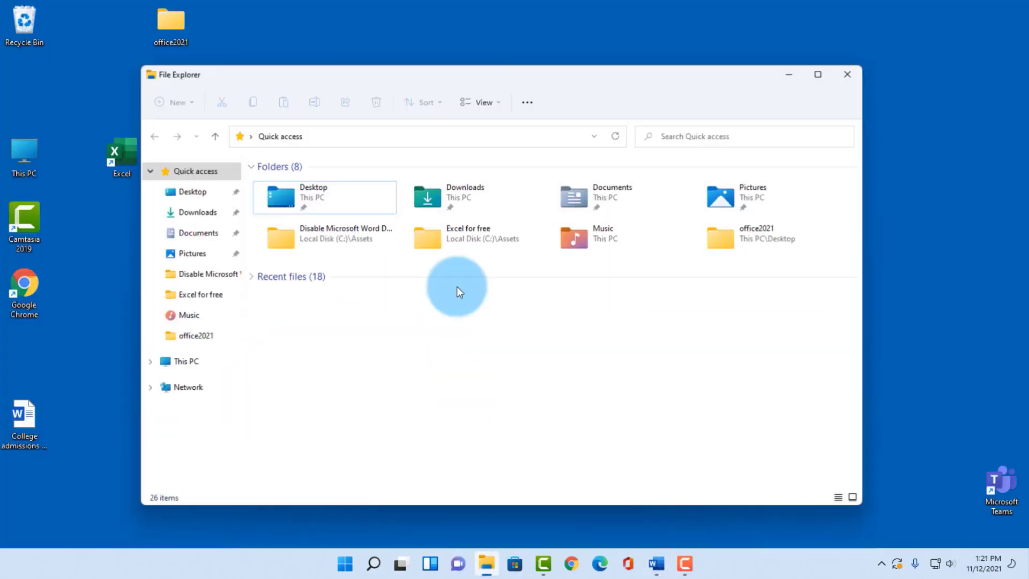
pyautogui.click(336, 137)
pyautogui.rightClick(336, 143)
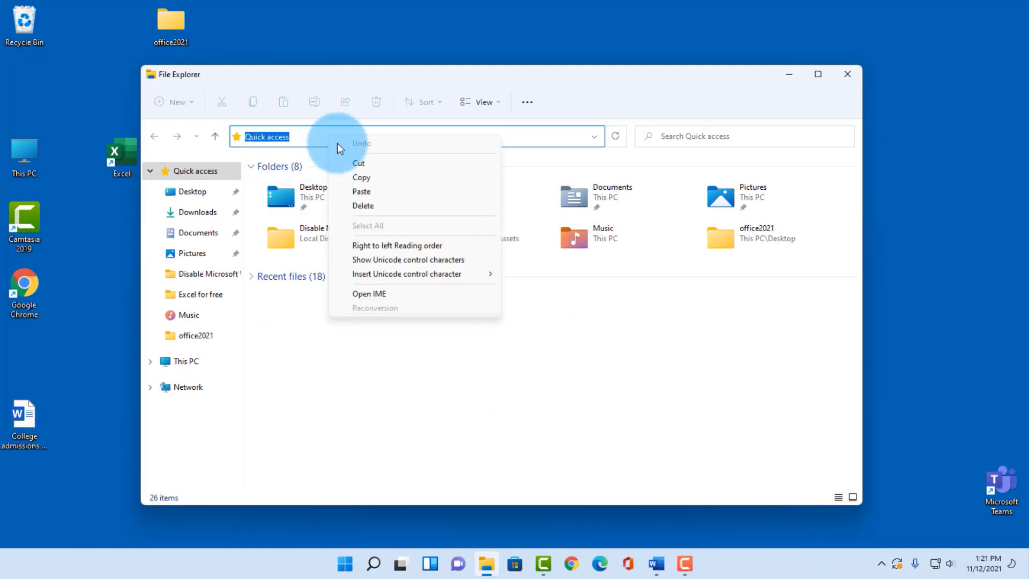
pyautogui.click(358, 188)
pyautogui.moveTo(379, 75); pyautogui.dragTo(428, 280)
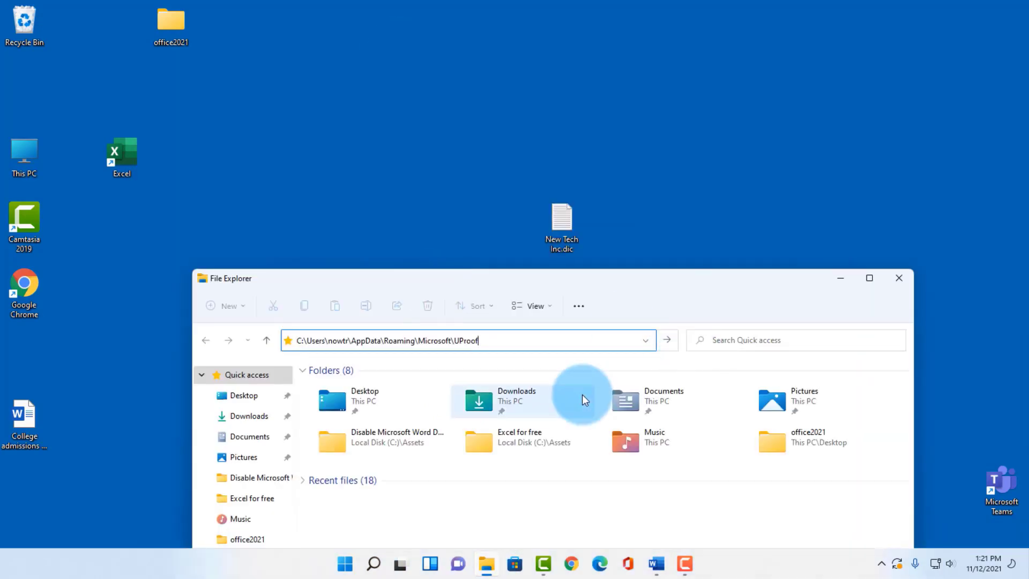
pyautogui.press('Return')
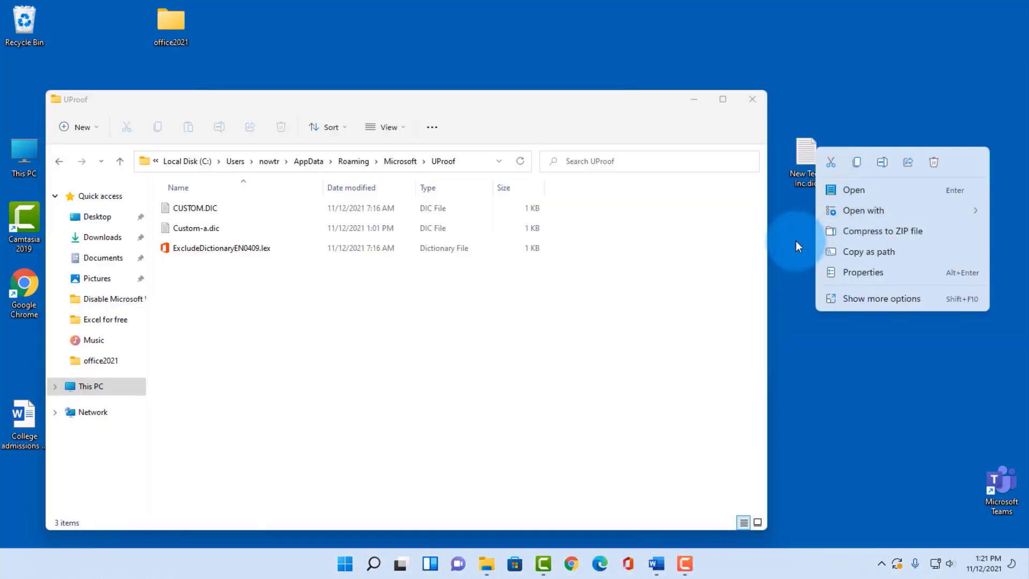
# Copy the New Tech Inc.dic file from the desktop into the UProof folder
pyautogui.click(804, 152)
pyautogui.rightClick(805, 152)
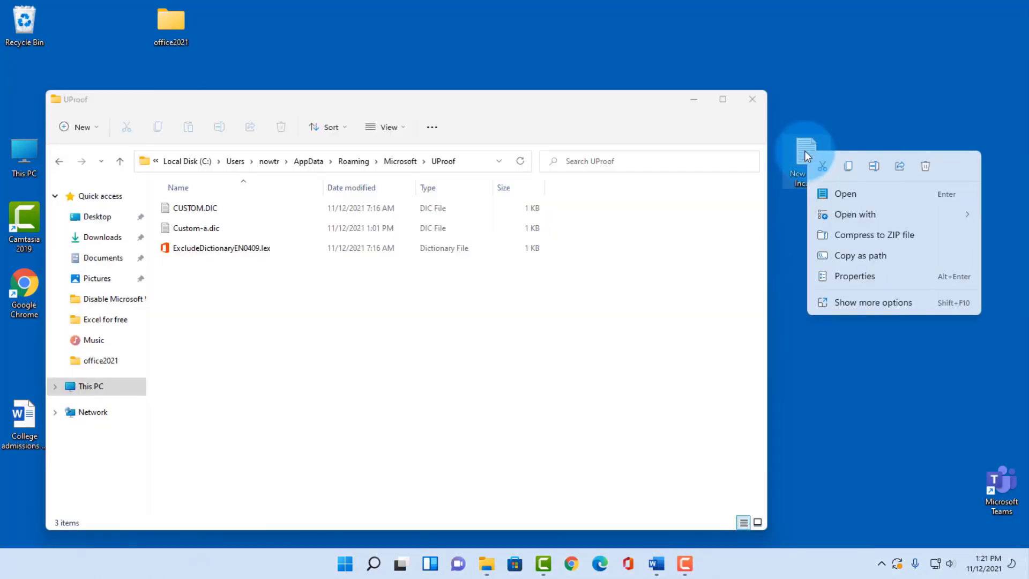
pyautogui.click(848, 166)
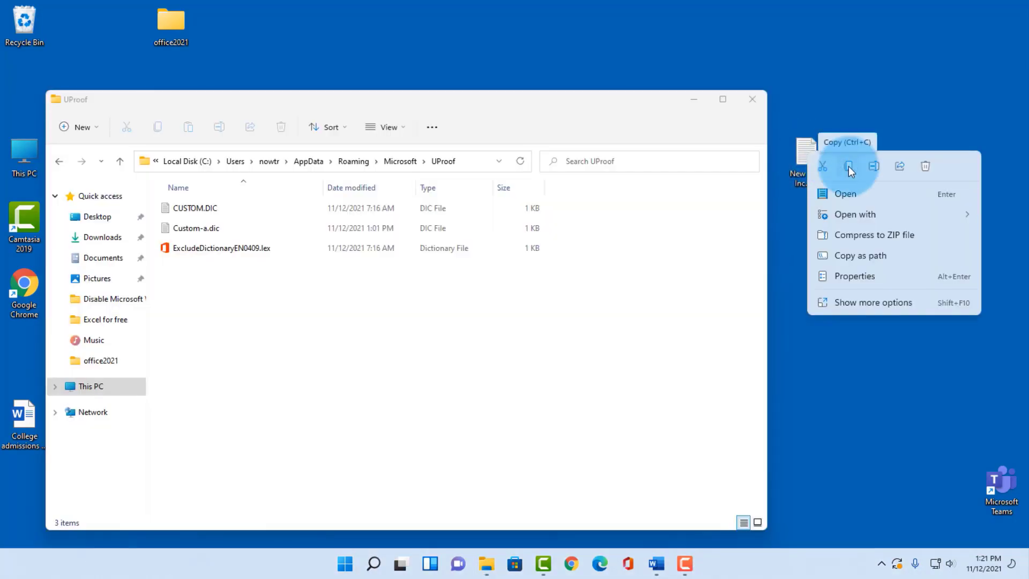
pyautogui.rightClick(388, 334)
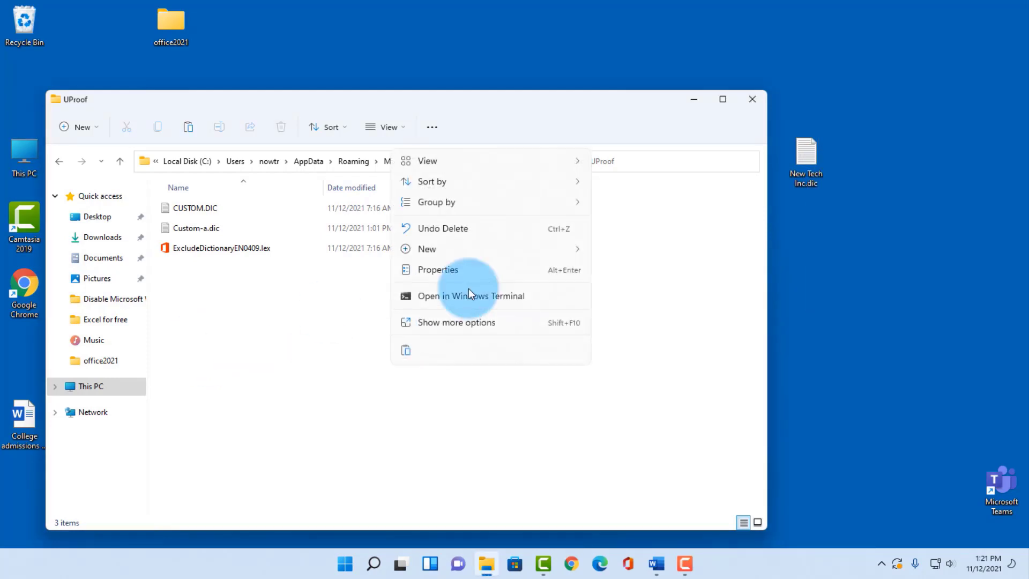
pyautogui.click(448, 322)
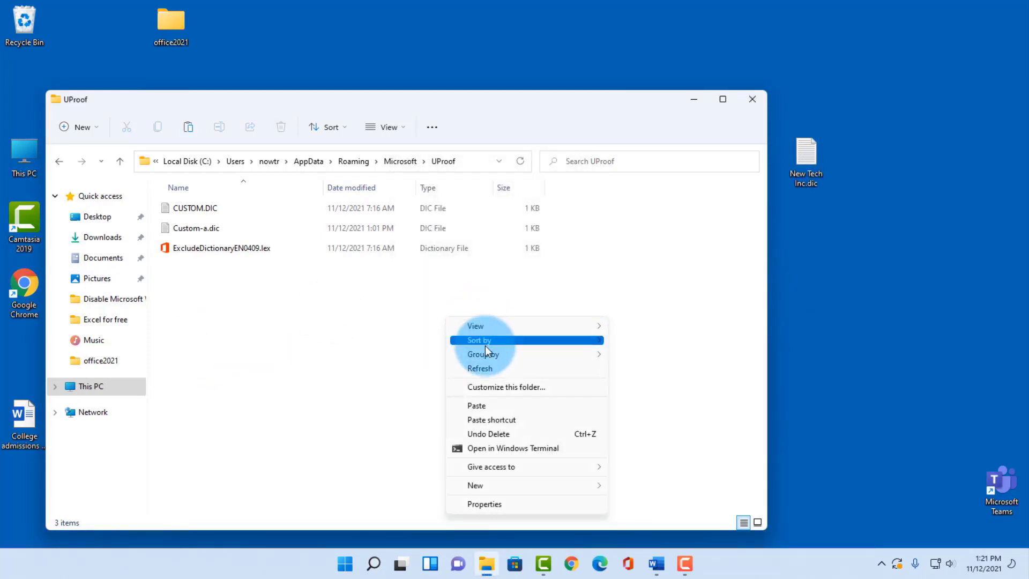
pyautogui.click(485, 406)
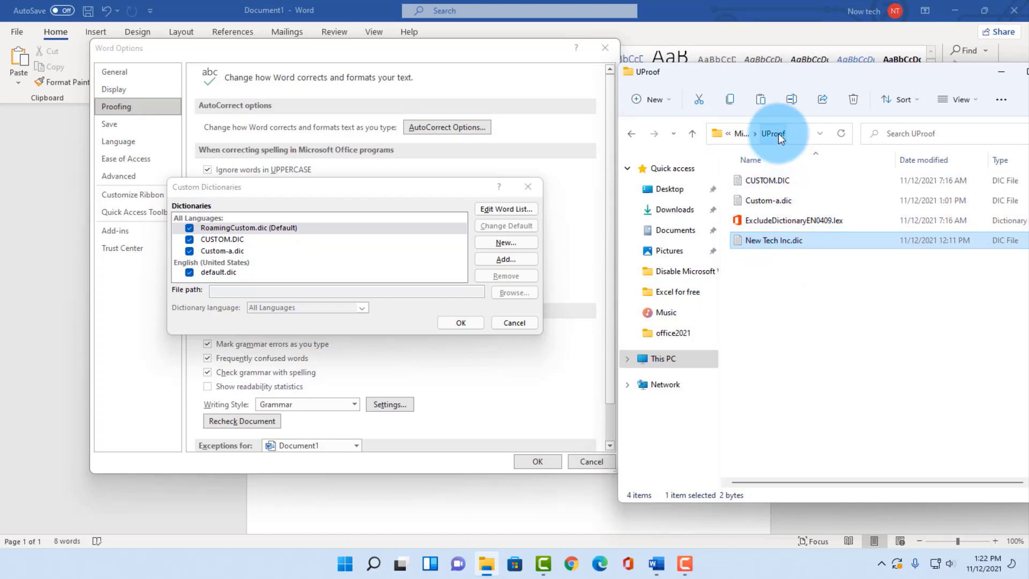
# Add New Tech Inc.dic from the UProof folder to Word's custom dictionaries and select it in the dictionary list
pyautogui.click(233, 229)
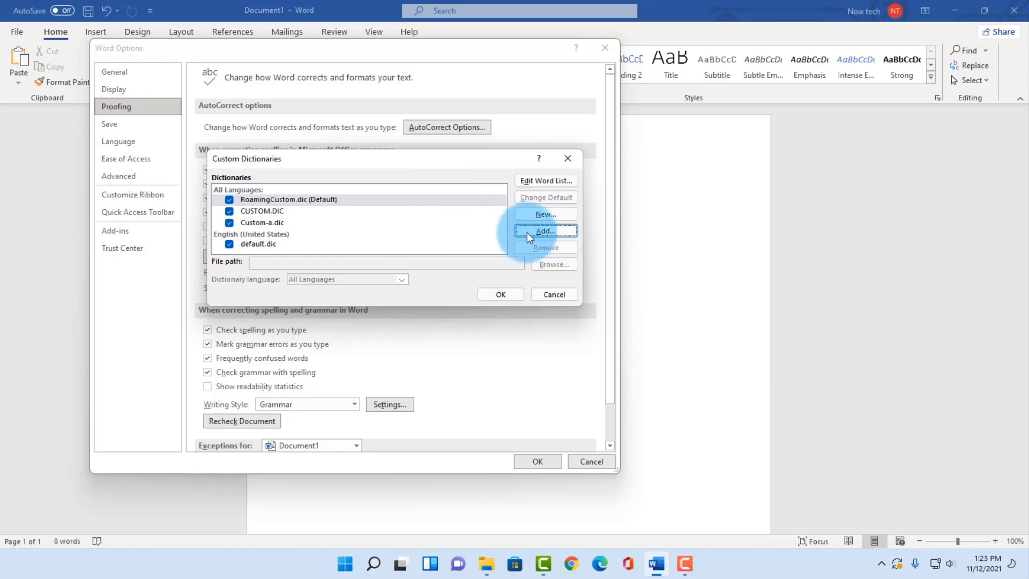
pyautogui.click(544, 230)
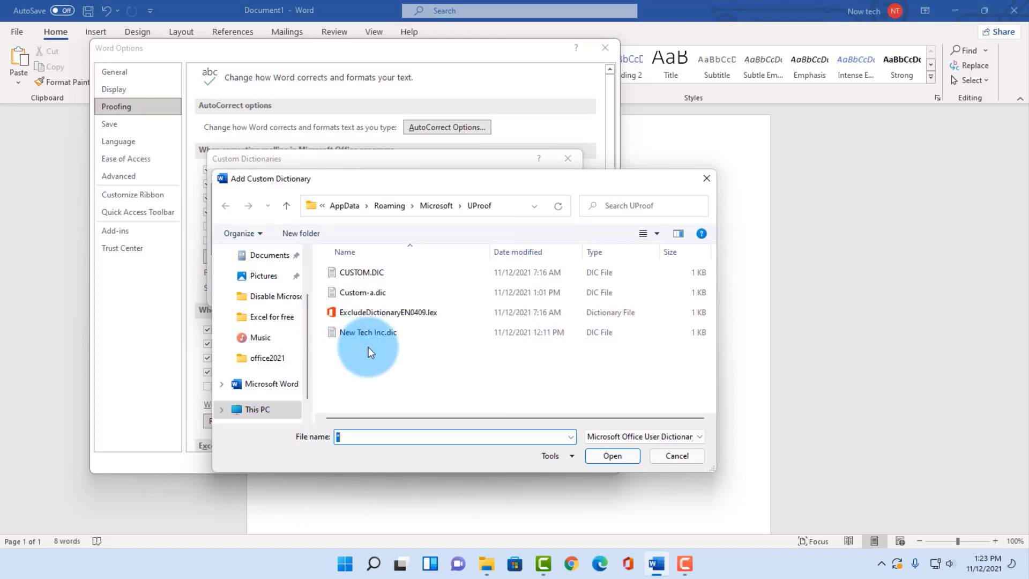
pyautogui.click(372, 332)
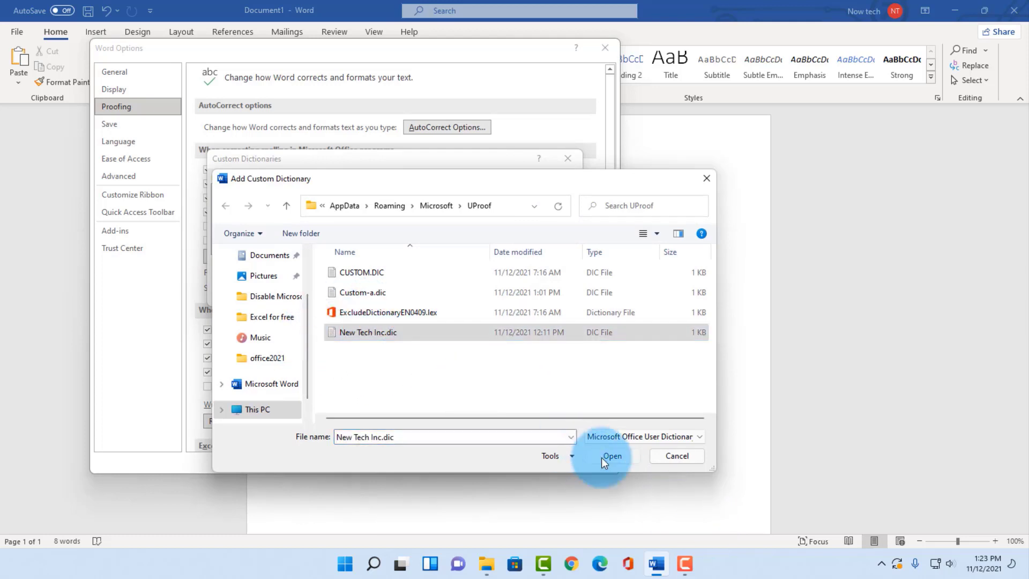
pyautogui.click(602, 458)
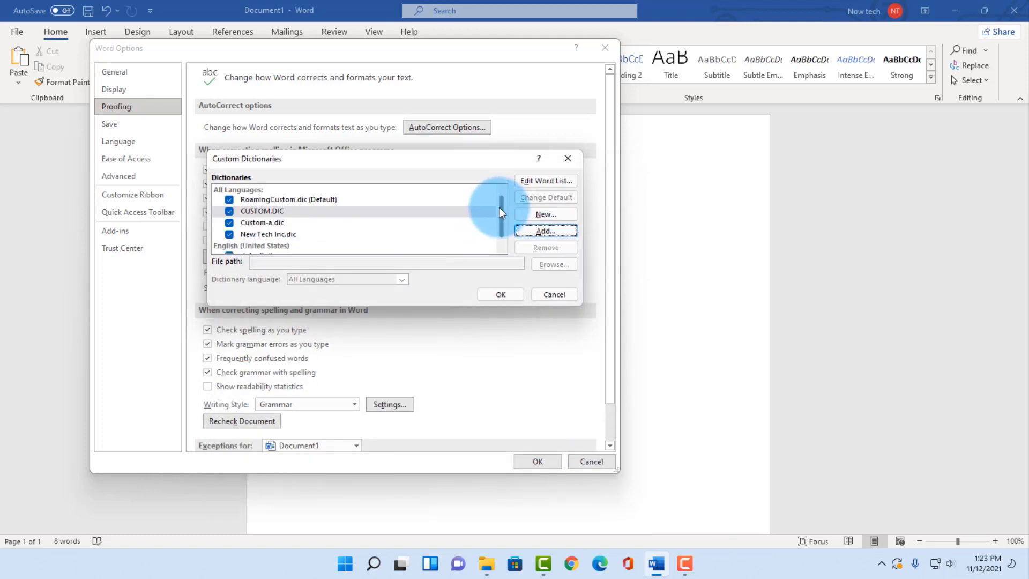
pyautogui.moveTo(500, 208); pyautogui.dragTo(500, 216)
pyautogui.click(333, 227)
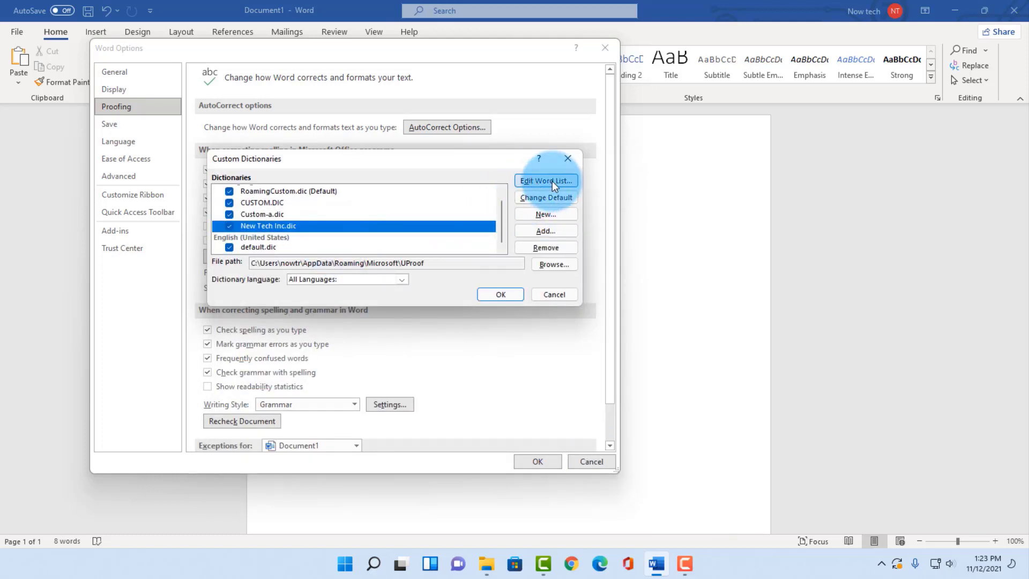